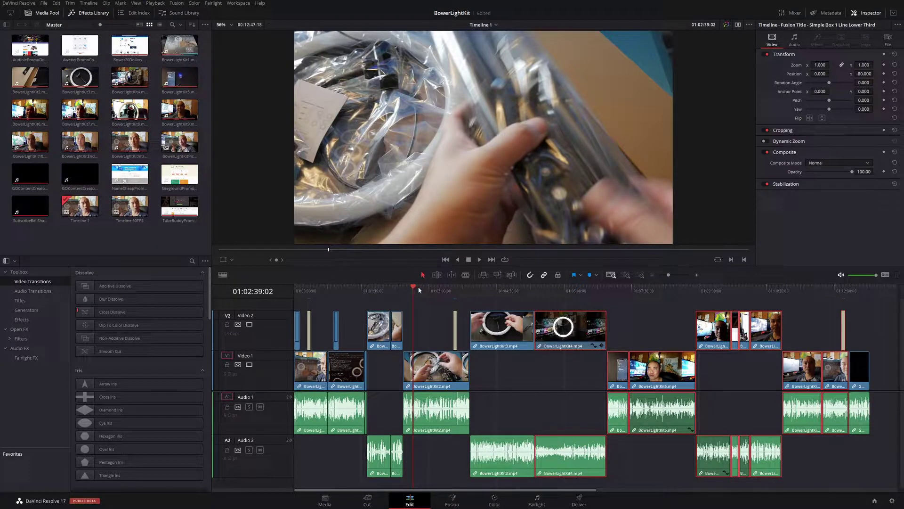
Place the playhead at 01:02:40:23 on the ring-light box unboxing frame.
{"action": "left_click", "coordinate": [419, 288]}
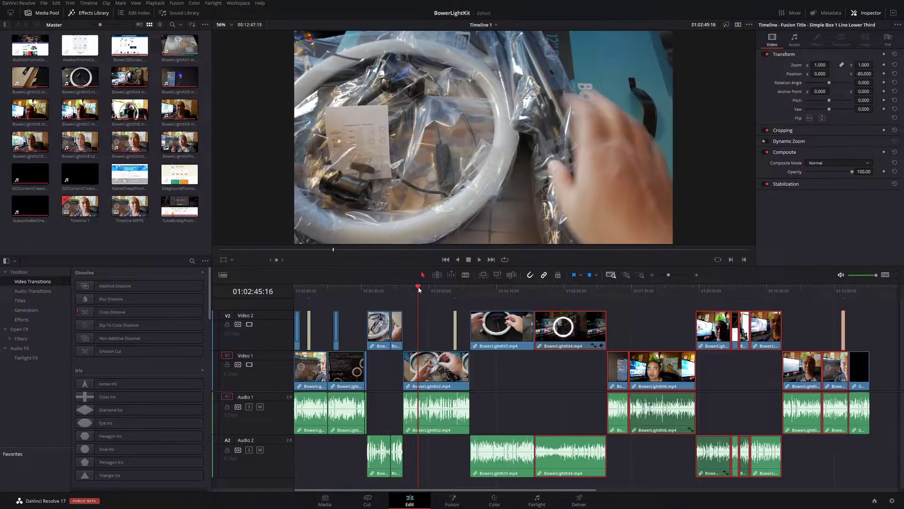
{"action": "left_click", "coordinate": [424, 288]}
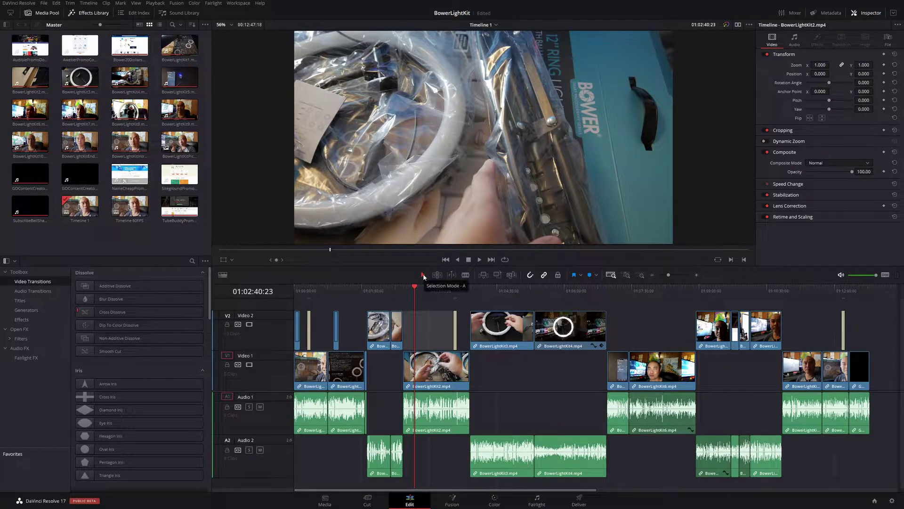
{"action": "left_click", "coordinate": [520, 304]}
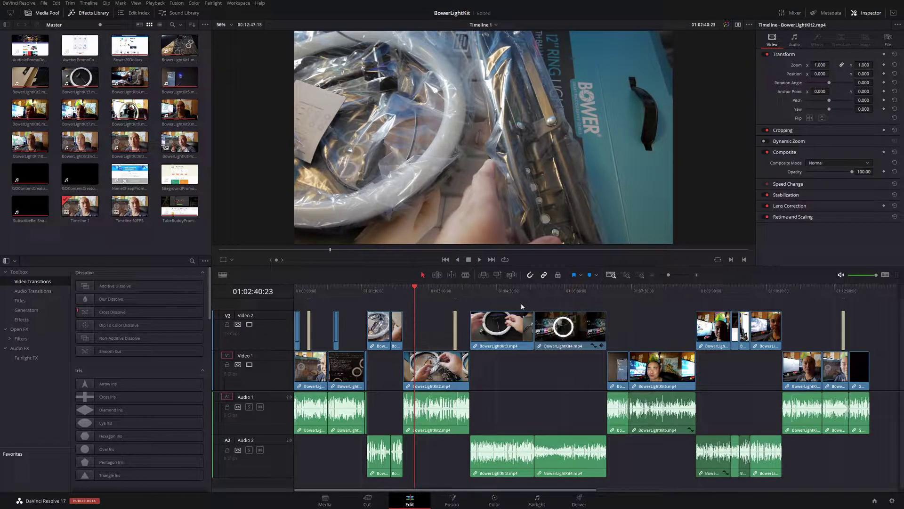
{"action": "left_click_drag", "start_coordinate": [558, 311], "coordinate": [881, 487]}
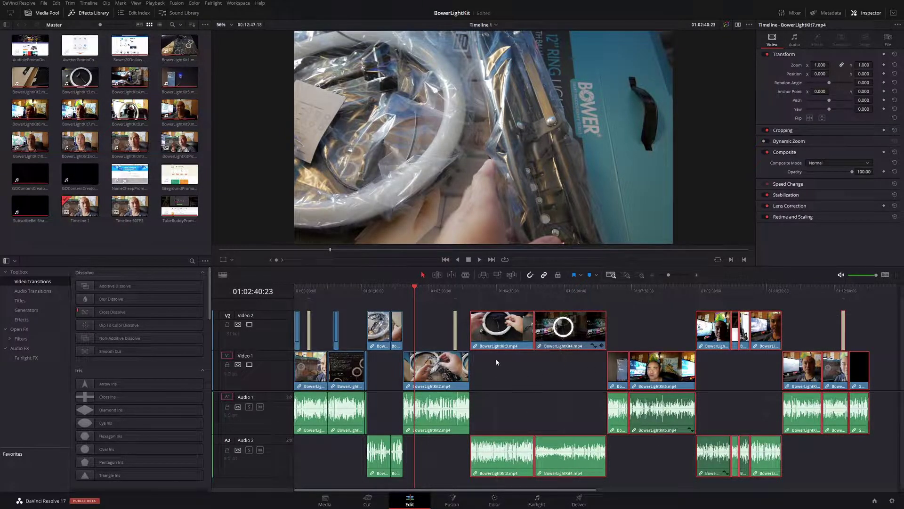
{"action": "left_click_drag", "start_coordinate": [493, 335], "coordinate": [558, 338]}
{"action": "left_click_drag", "start_coordinate": [572, 377], "coordinate": [571, 376]}
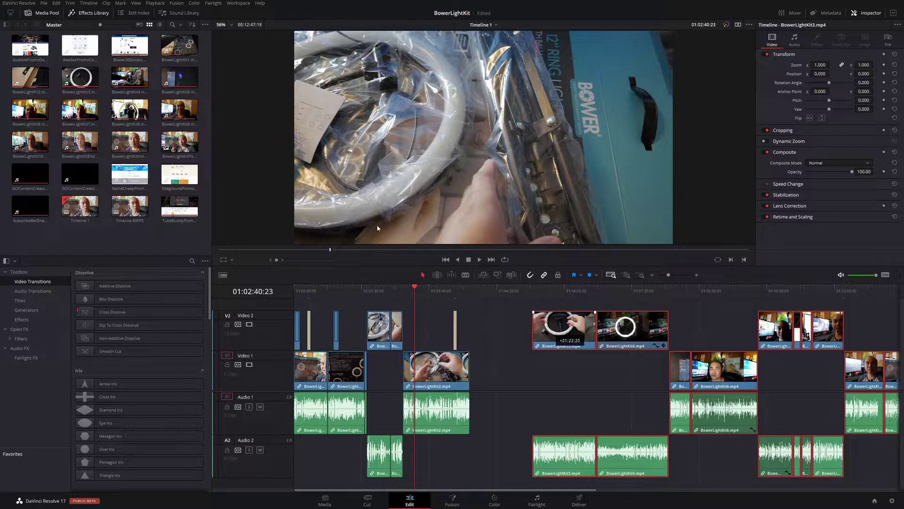
{"action": "left_click", "coordinate": [484, 354]}
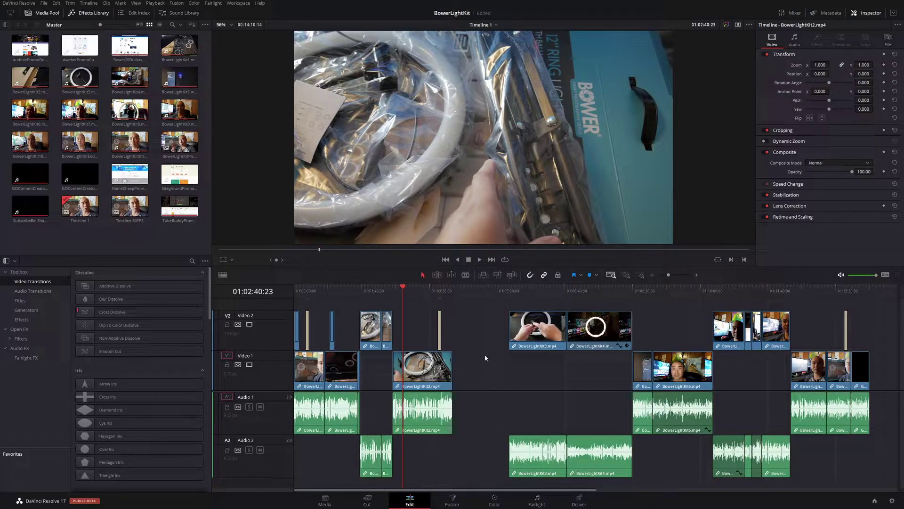
{"action": "key", "text": "ctrl+z"}
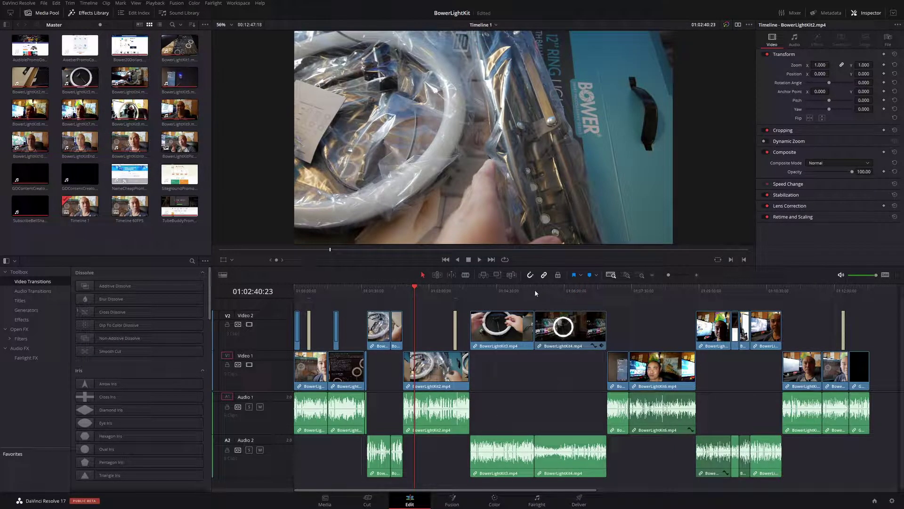
Scrub into BowerLightKit4, clear the selection, and park the playhead at 01:04:23:02.
{"action": "left_click_drag", "start_coordinate": [507, 296], "coordinate": [814, 469]}
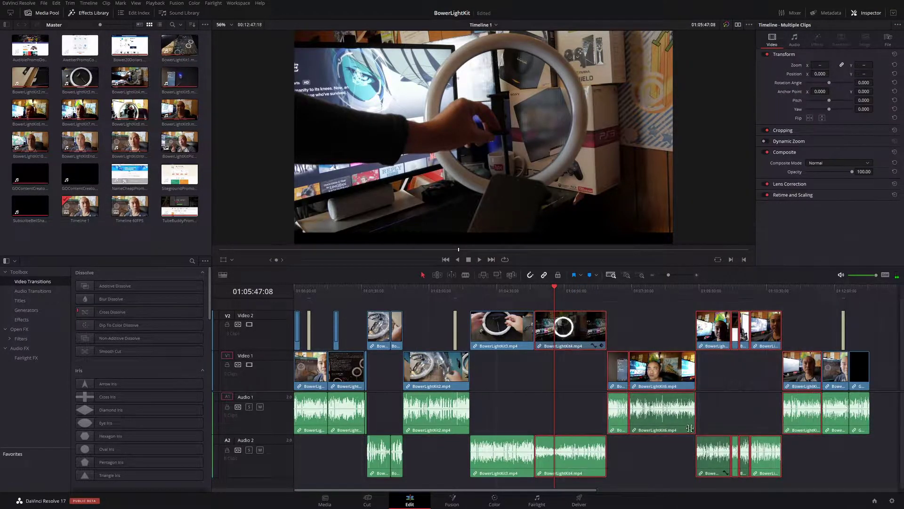
{"action": "left_click", "coordinate": [511, 387]}
{"action": "left_click", "coordinate": [490, 291]}
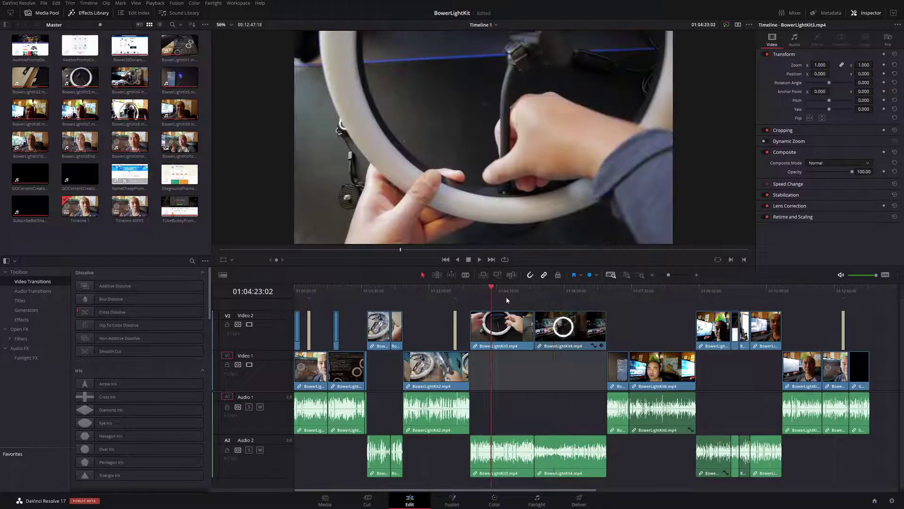
Try a marquee selection from BowerLightKit3 onward and a Ctrl+A select-all, clearing each afterwards.
{"action": "left_click_drag", "start_coordinate": [513, 303], "coordinate": [778, 476]}
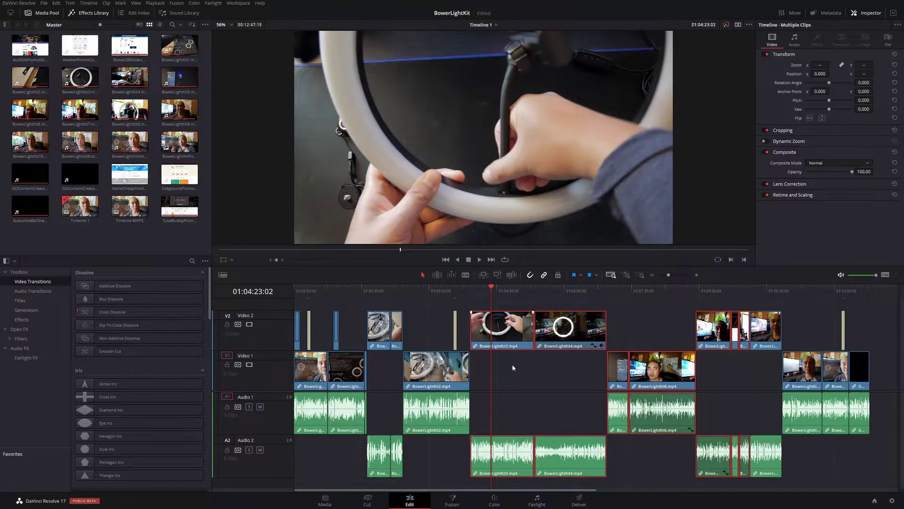
{"action": "left_click", "coordinate": [540, 375]}
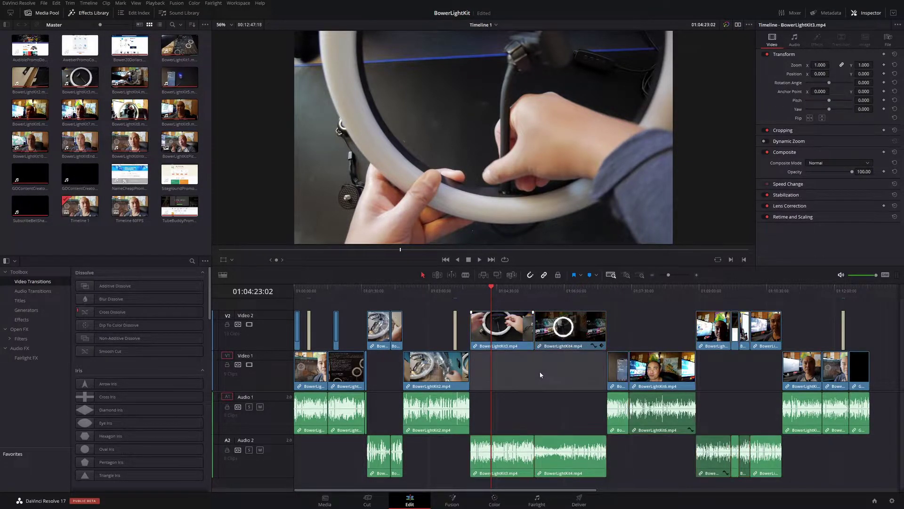
{"action": "key", "text": "ctrl+a"}
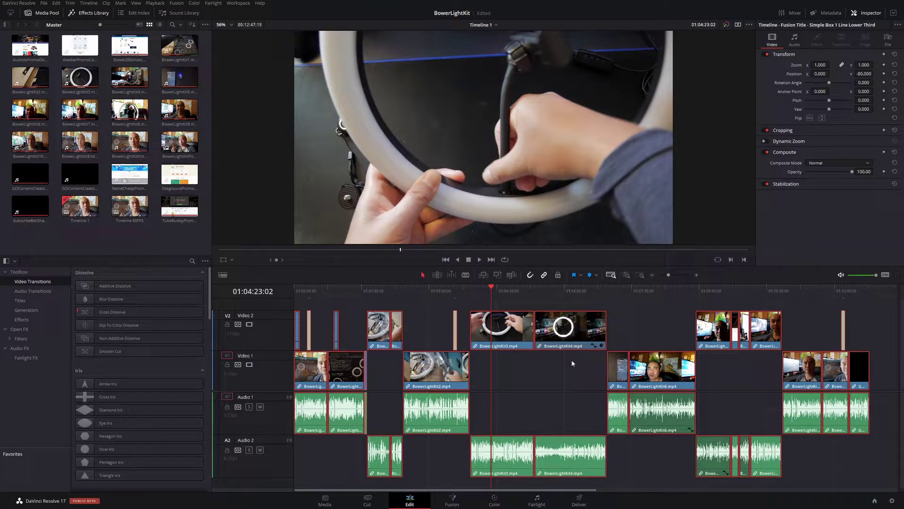
{"action": "left_click", "coordinate": [566, 374]}
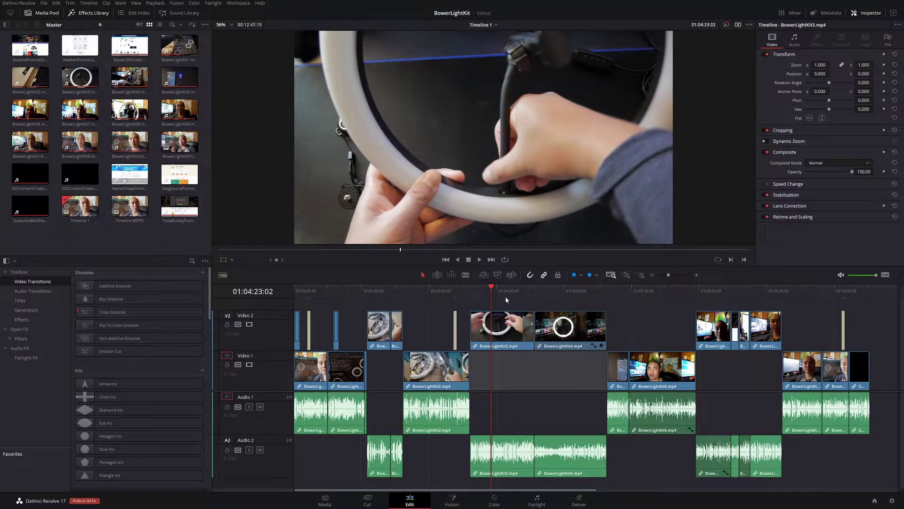
Try playhead positions between 01:03:54:09 and 01:04:07:02, settling at 01:04:05:16 in BowerLightKit3.
{"action": "left_click", "coordinate": [469, 289]}
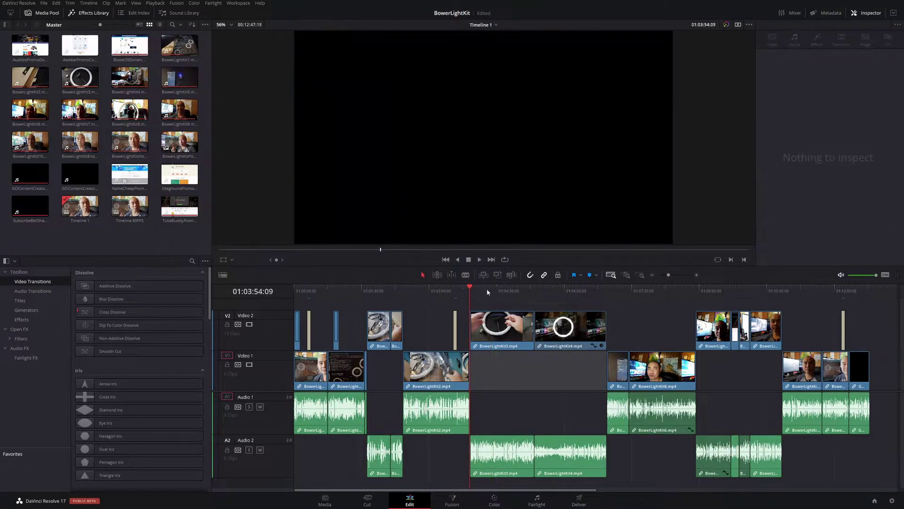
{"action": "left_click", "coordinate": [479, 288]}
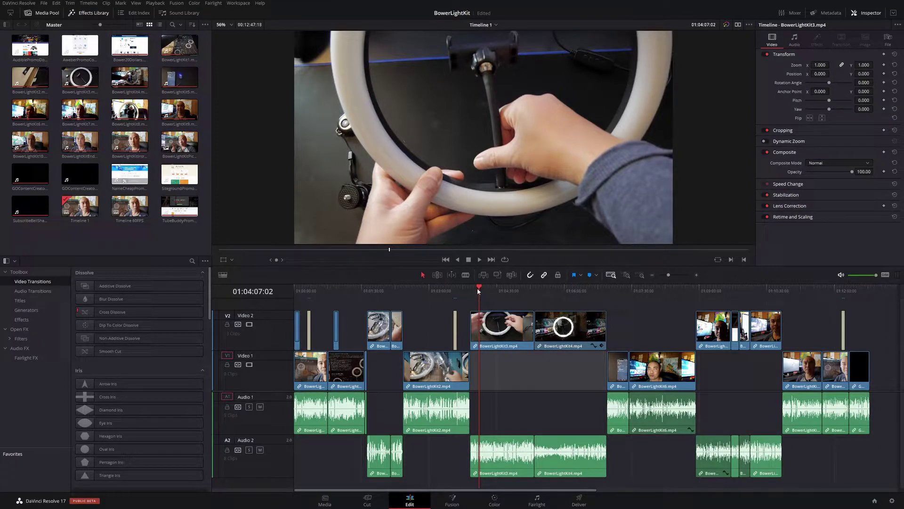
{"action": "left_click", "coordinate": [469, 291]}
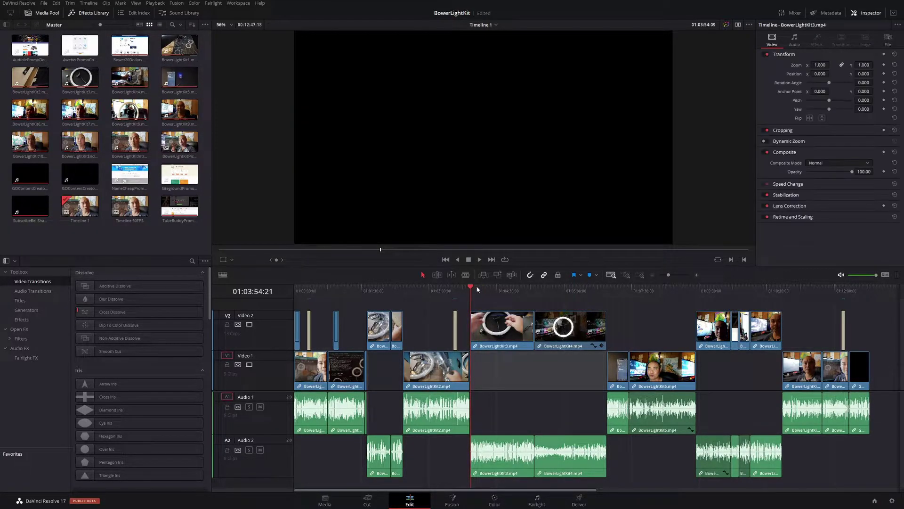
{"action": "left_click", "coordinate": [478, 291]}
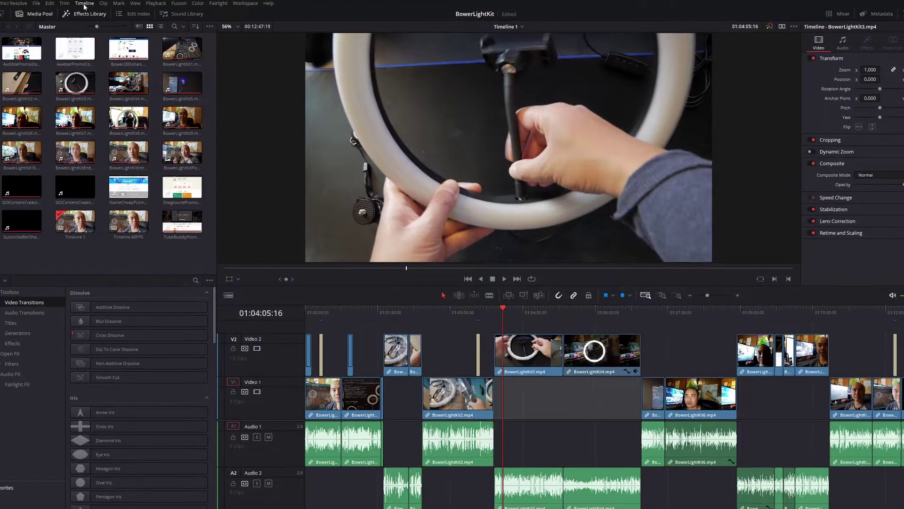
{"action": "left_click", "coordinate": [88, 3]}
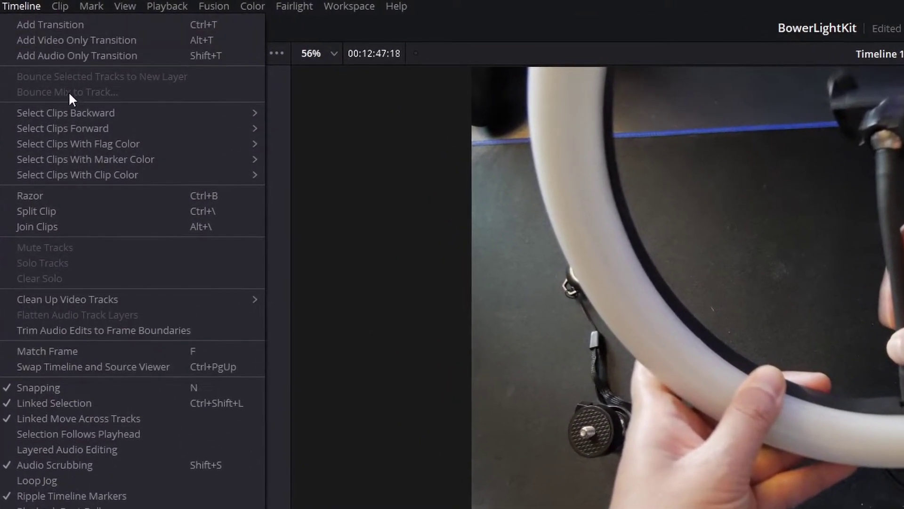
{"action": "mouse_move", "coordinate": [76, 118]}
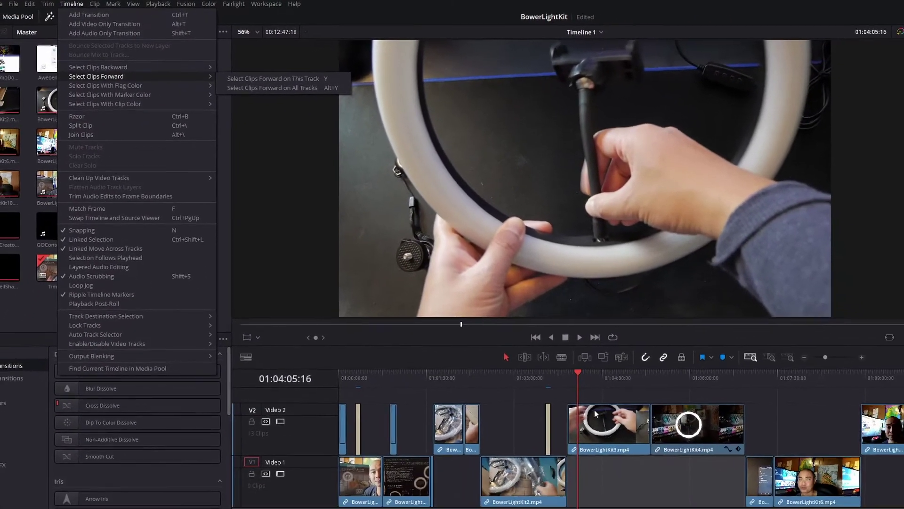
{"action": "left_click", "coordinate": [594, 410]}
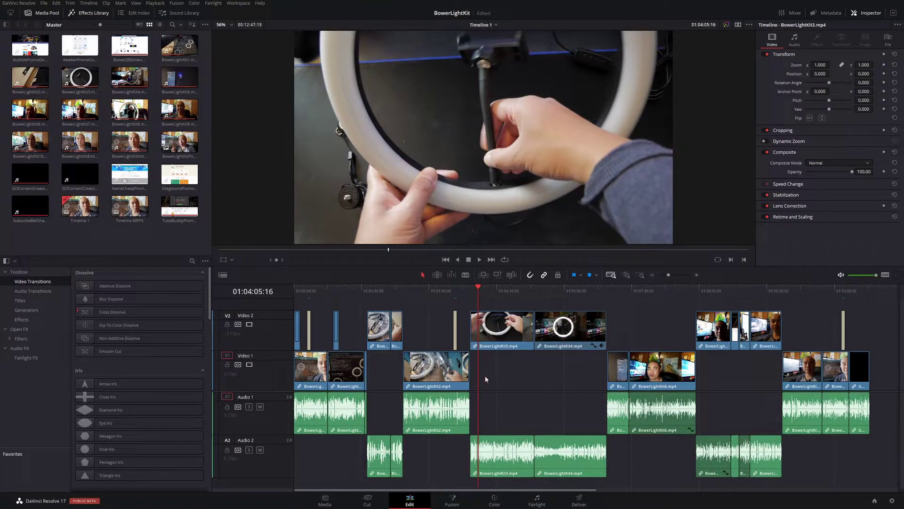
Select clips forward on the current track with Y and shift the later V1/A1 clips right.
{"action": "key", "text": "y"}
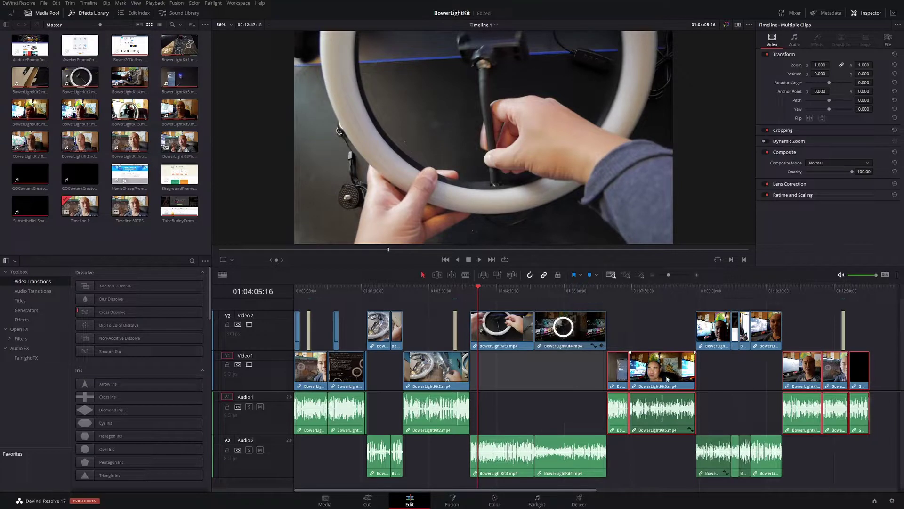
{"action": "left_click_drag", "start_coordinate": [669, 381], "coordinate": [665, 383]}
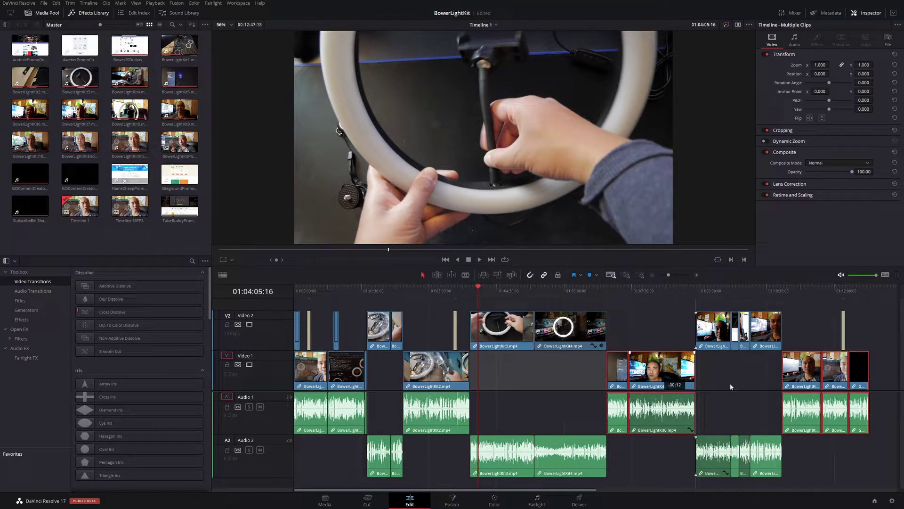
{"action": "left_click_drag", "start_coordinate": [731, 386], "coordinate": [730, 383]}
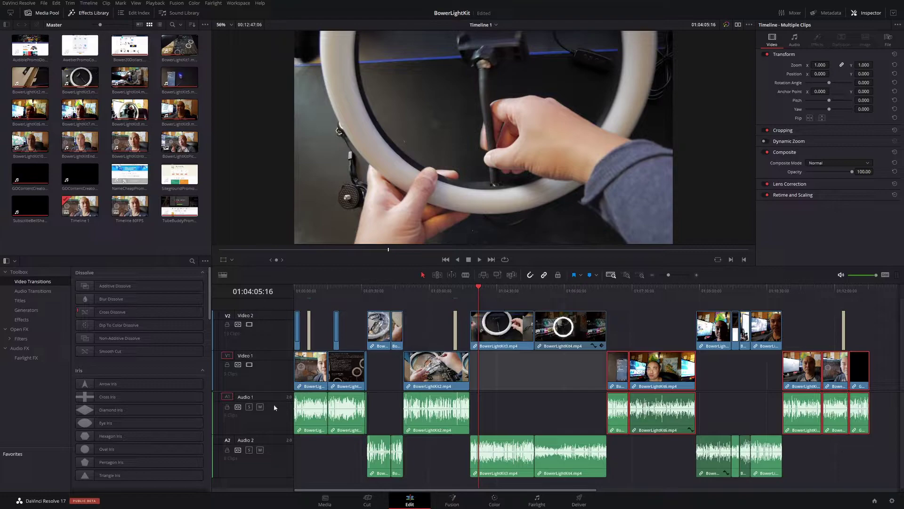
Select BowerLightKit3 and patch the source video to Video 2, then back to Video 1.
{"action": "left_click", "coordinate": [482, 323]}
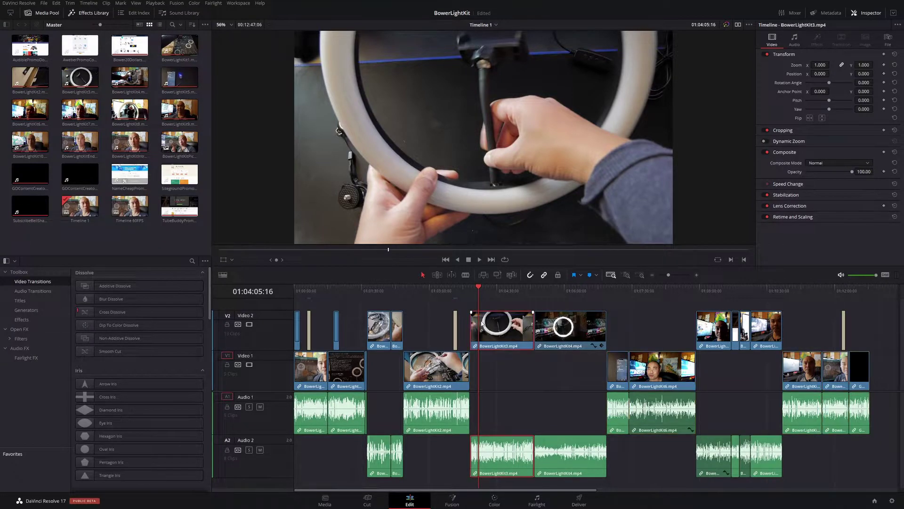
{"action": "left_click", "coordinate": [227, 316]}
{"action": "left_click", "coordinate": [228, 356]}
Select all clips forward on every track with Alt+Y, slide them twelve frames, then deselect.
{"action": "key", "text": "alt+y"}
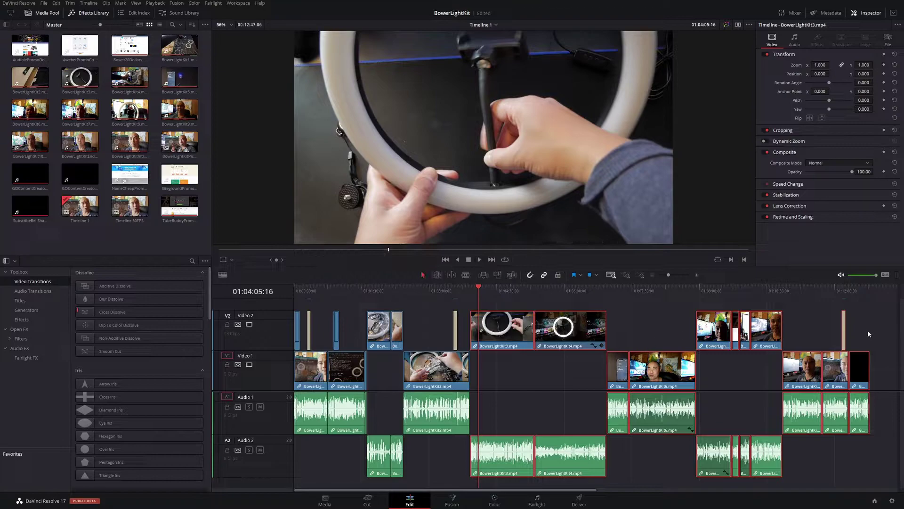
{"action": "left_click_drag", "start_coordinate": [512, 337], "coordinate": [512, 342]}
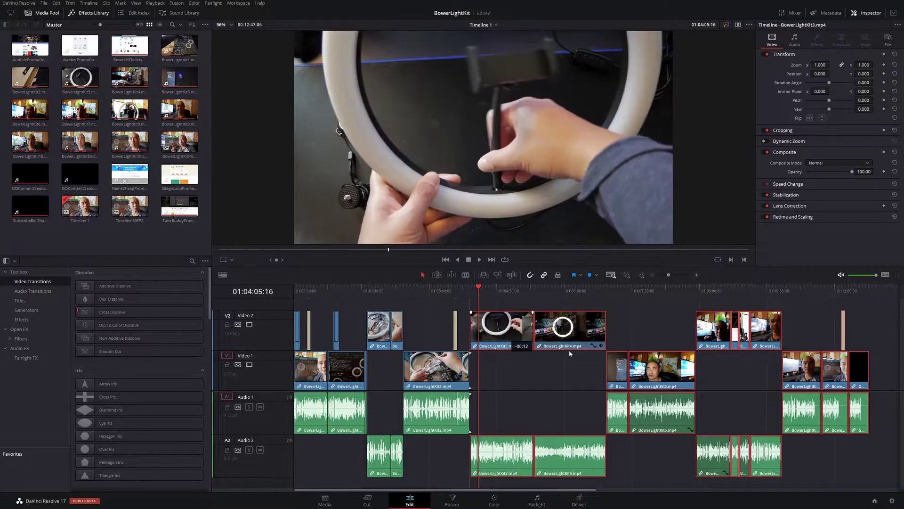
{"action": "left_click", "coordinate": [539, 374]}
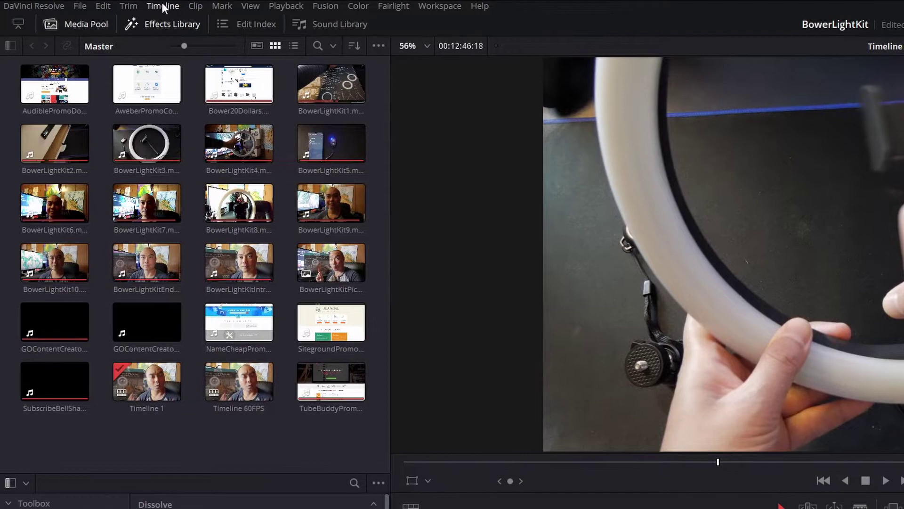
Select clips backward from the playhead, Video 1 only (Ctrl+Y), then all tracks (Ctrl+Alt+Y).
{"action": "left_click", "coordinate": [156, 6]}
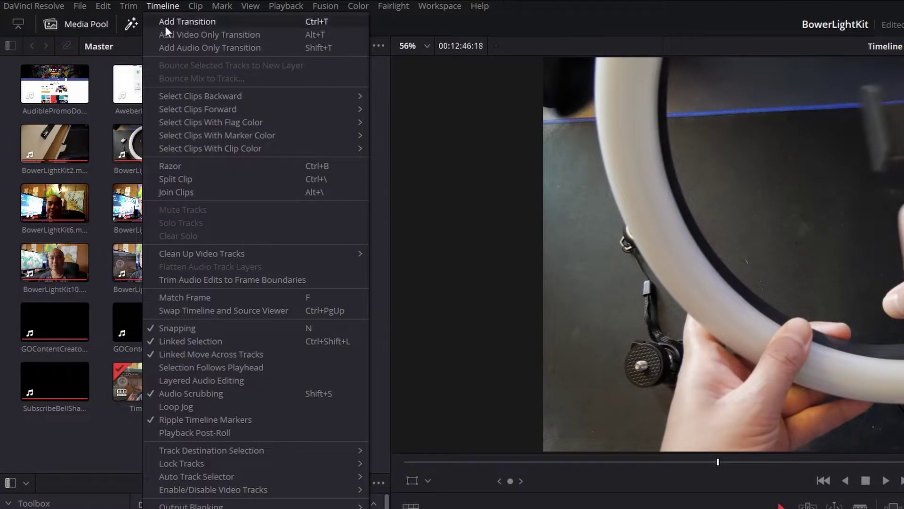
{"action": "mouse_move", "coordinate": [186, 95]}
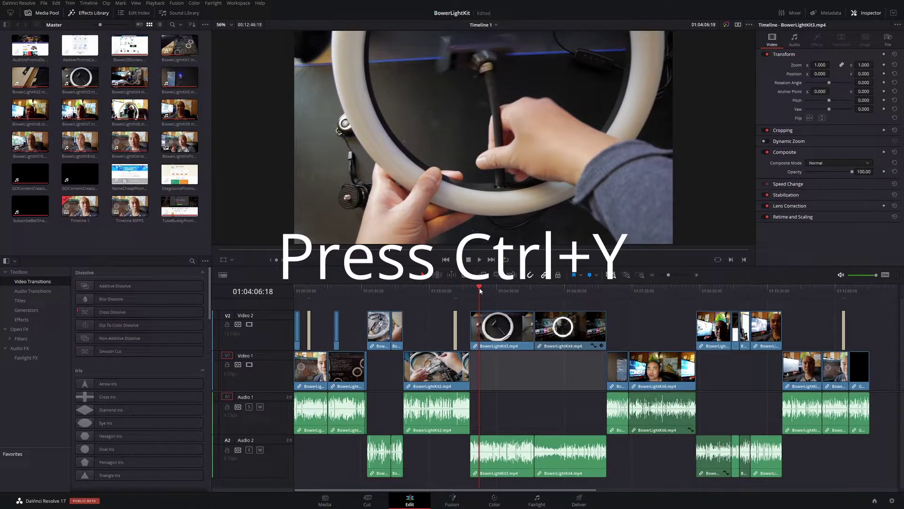
{"action": "key", "text": "ctrl+y"}
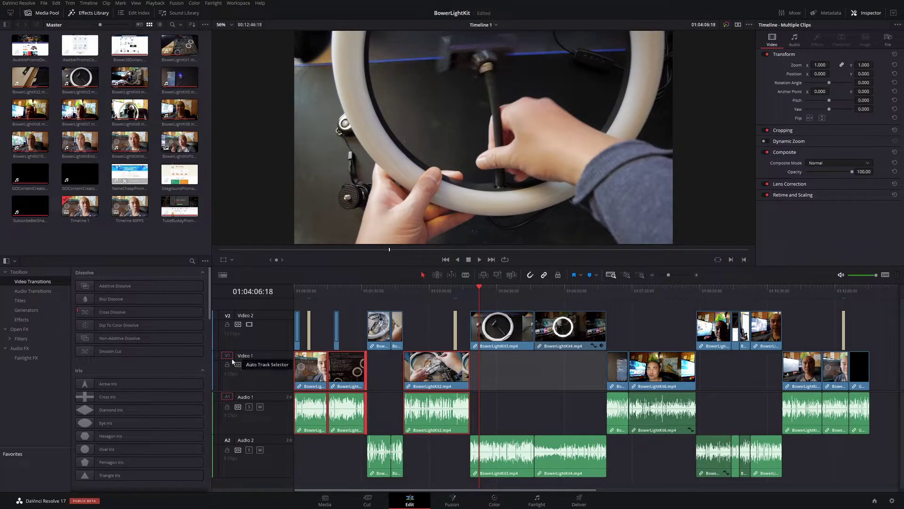
{"action": "left_click", "coordinate": [480, 302]}
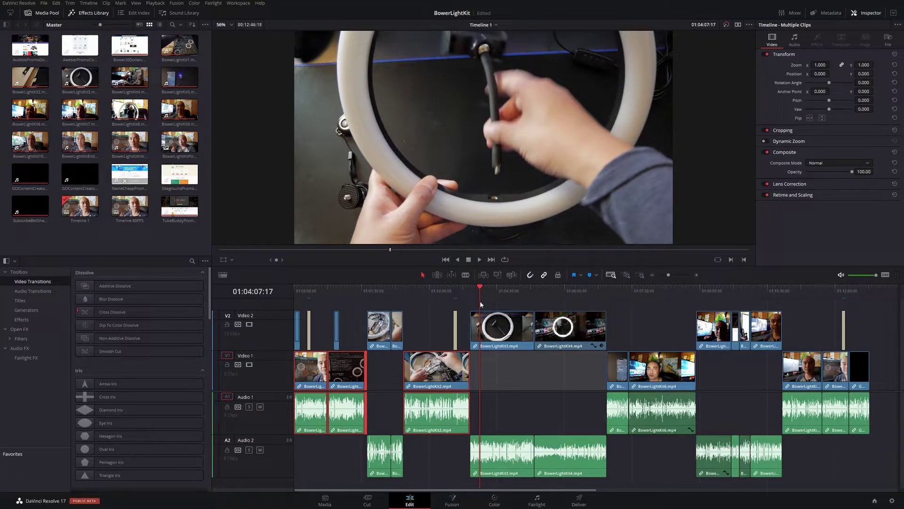
{"action": "key", "text": "ctrl+alt+y"}
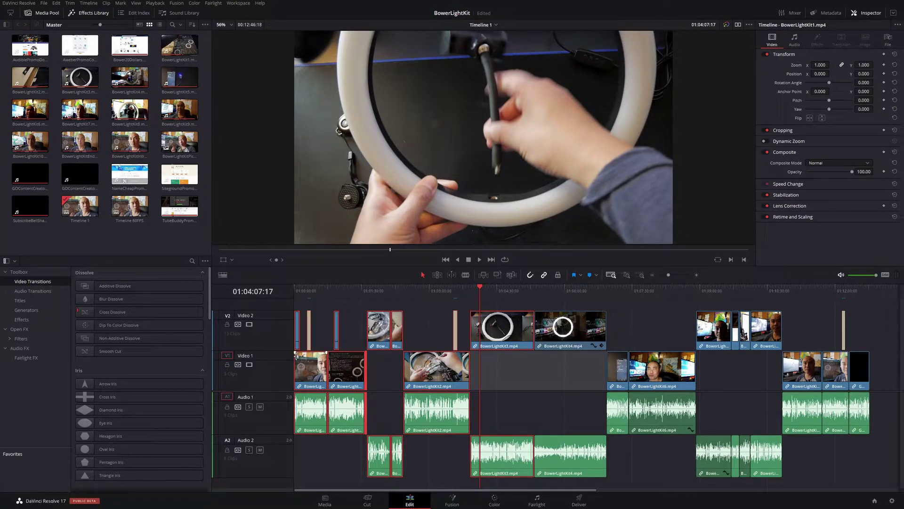
Clear the clip selection and scroll the AWeber page to the 'Complete account migration' section.
{"action": "left_click", "coordinate": [491, 383]}
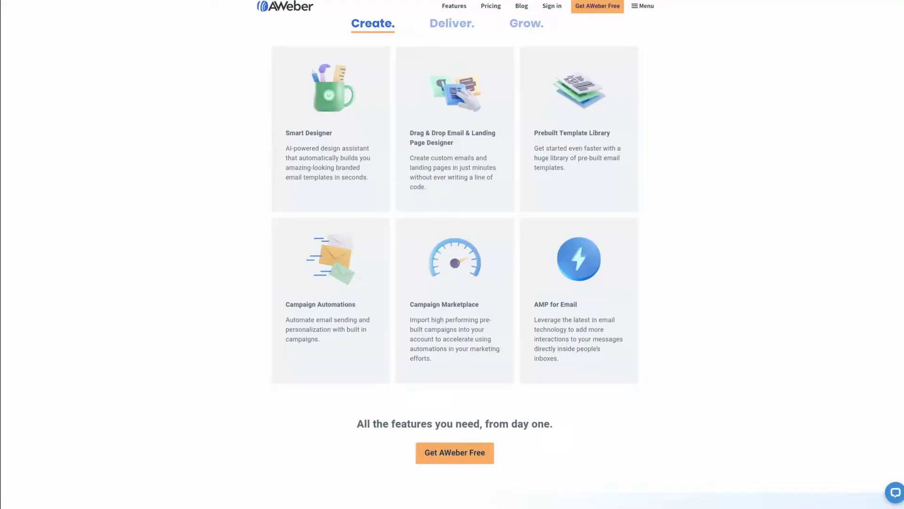
{"action": "scroll", "coordinate": [455, 254], "scroll_direction": "down", "scroll_amount": 2}
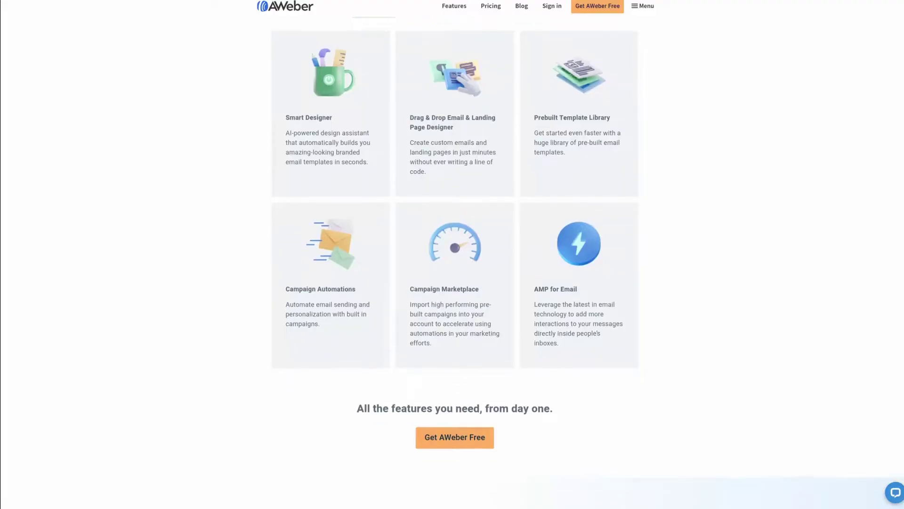
{"action": "scroll", "coordinate": [454, 255], "scroll_direction": "down", "scroll_amount": 1}
{"action": "scroll", "coordinate": [454, 254], "scroll_direction": "down", "scroll_amount": 1}
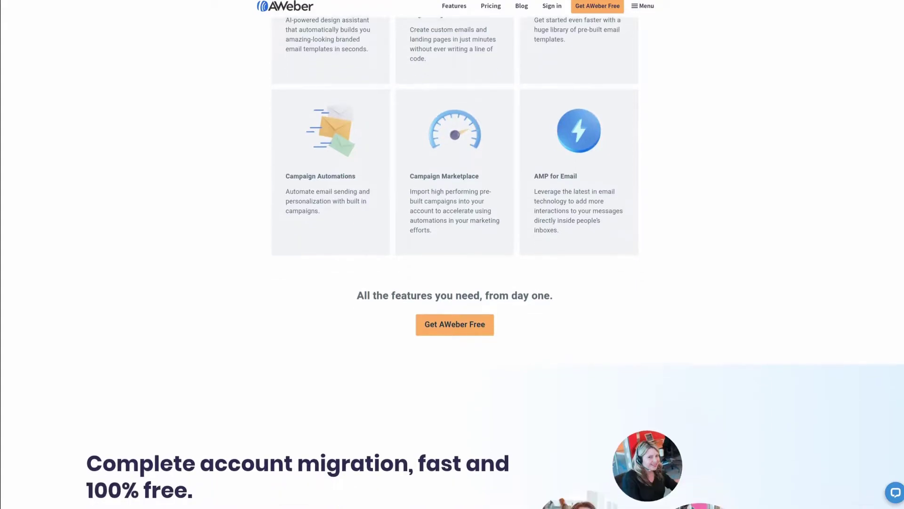
{"action": "scroll", "coordinate": [454, 255], "scroll_direction": "down", "scroll_amount": 1}
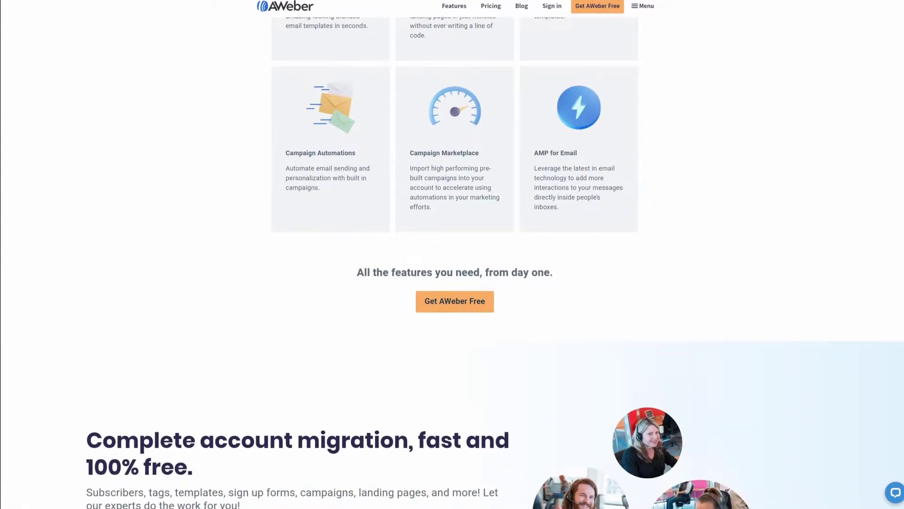
{"action": "scroll", "coordinate": [455, 255], "scroll_direction": "down", "scroll_amount": 1}
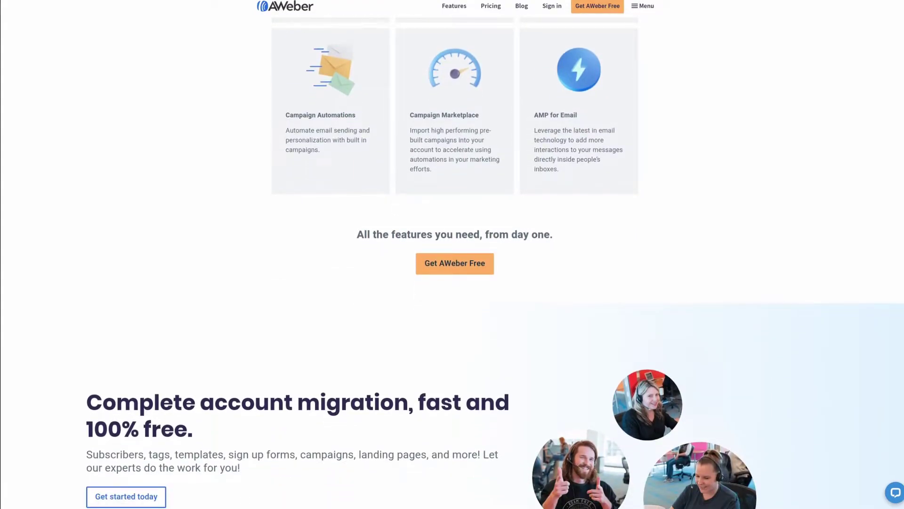
{"action": "scroll", "coordinate": [455, 254], "scroll_direction": "down", "scroll_amount": 1}
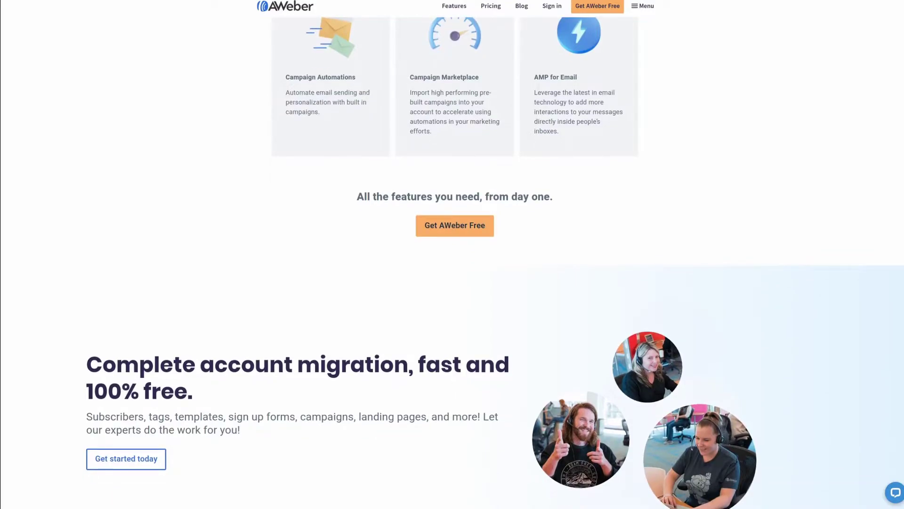
{"action": "scroll", "coordinate": [454, 254], "scroll_direction": "down", "scroll_amount": 1}
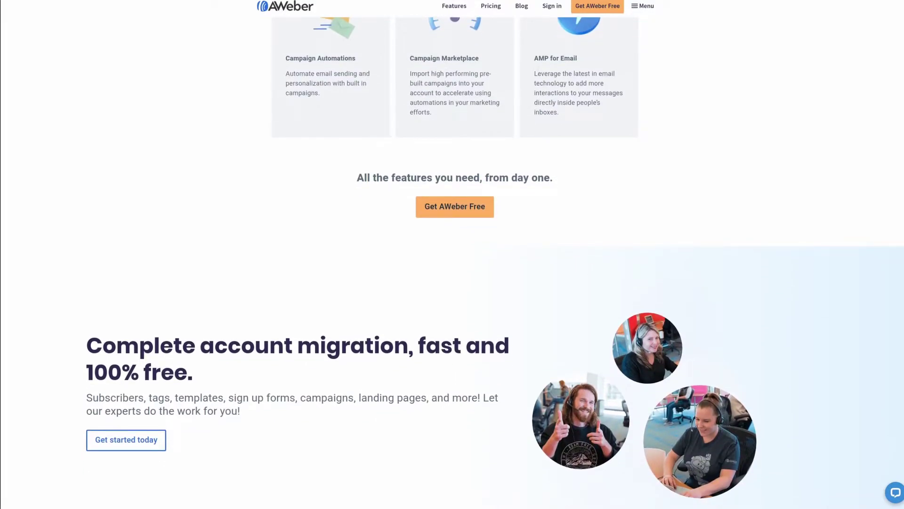
{"action": "scroll", "coordinate": [454, 255], "scroll_direction": "down", "scroll_amount": 1}
{"action": "scroll", "coordinate": [455, 254], "scroll_direction": "down", "scroll_amount": 1}
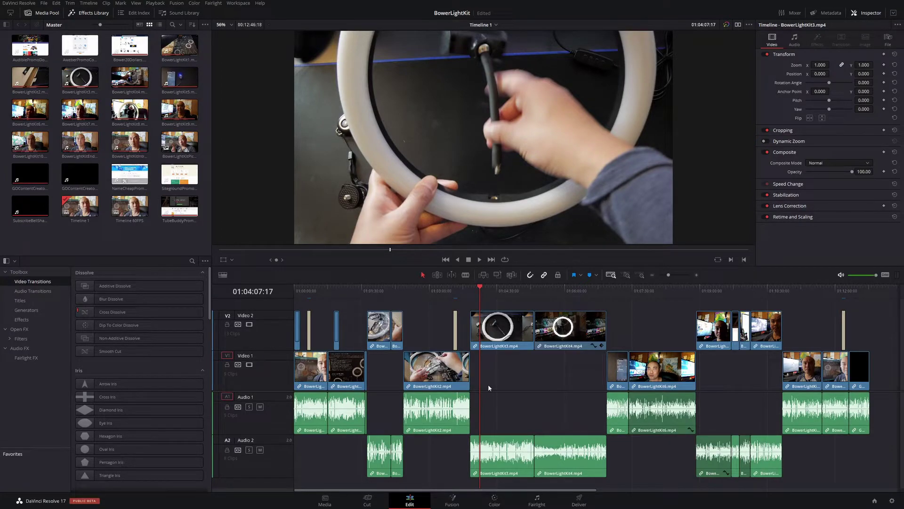
Test-select BowerLightKit3 and Kit4, then marquee-select every right-hand clip across all tracks.
{"action": "left_click", "coordinate": [508, 291]}
{"action": "left_click", "coordinate": [516, 326]}
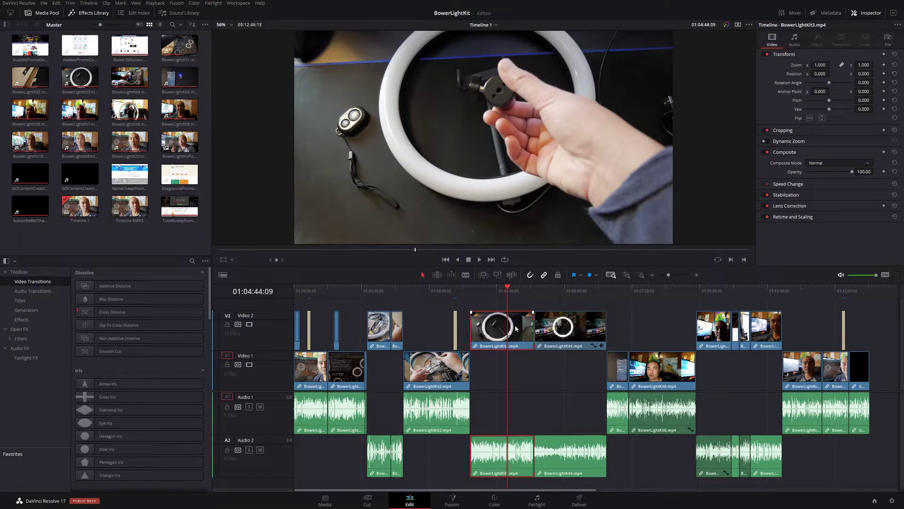
{"action": "left_click", "coordinate": [561, 335]}
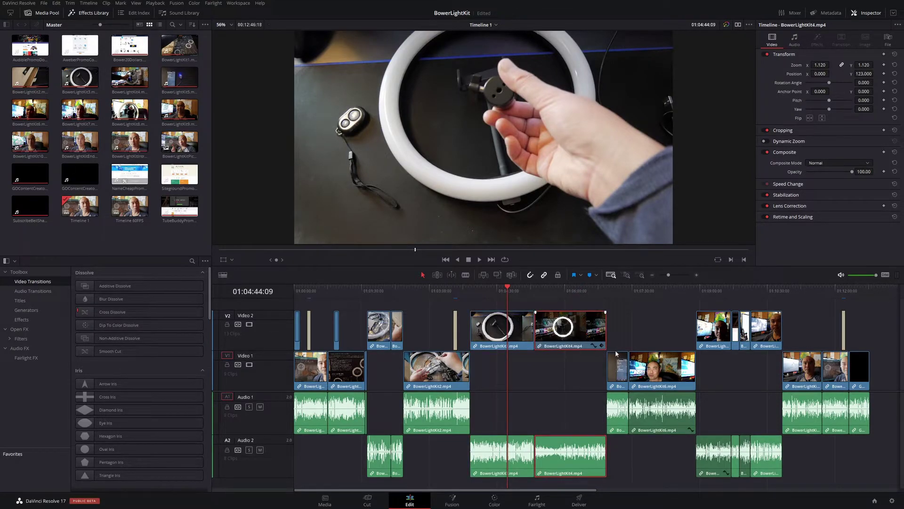
{"action": "left_click", "coordinate": [638, 313]}
{"action": "left_click_drag", "start_coordinate": [625, 304], "coordinate": [853, 484]}
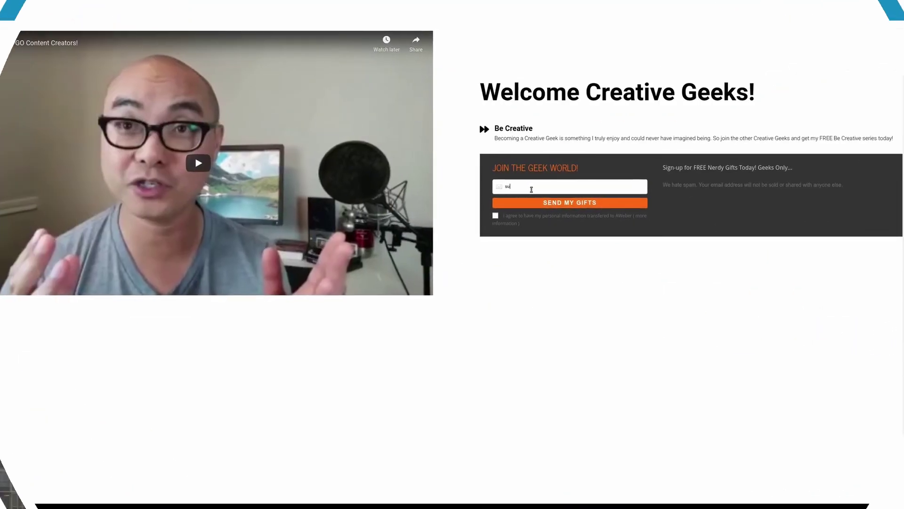
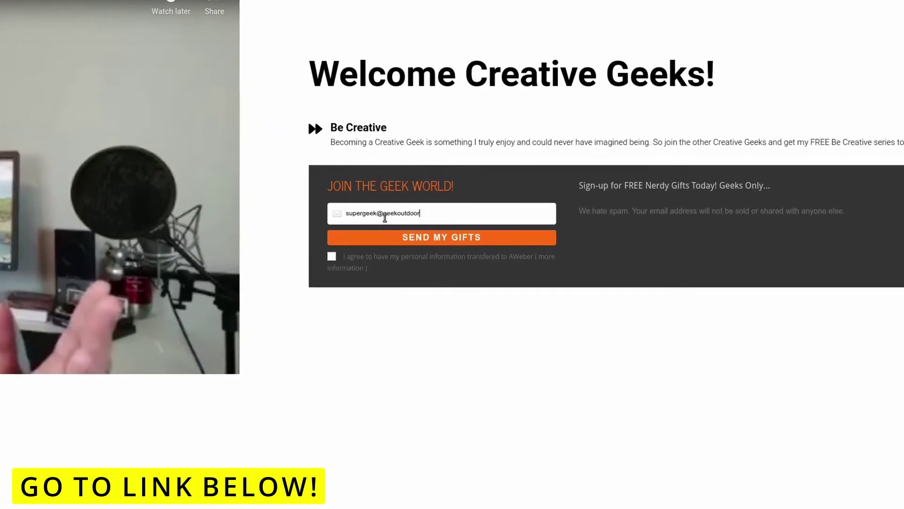